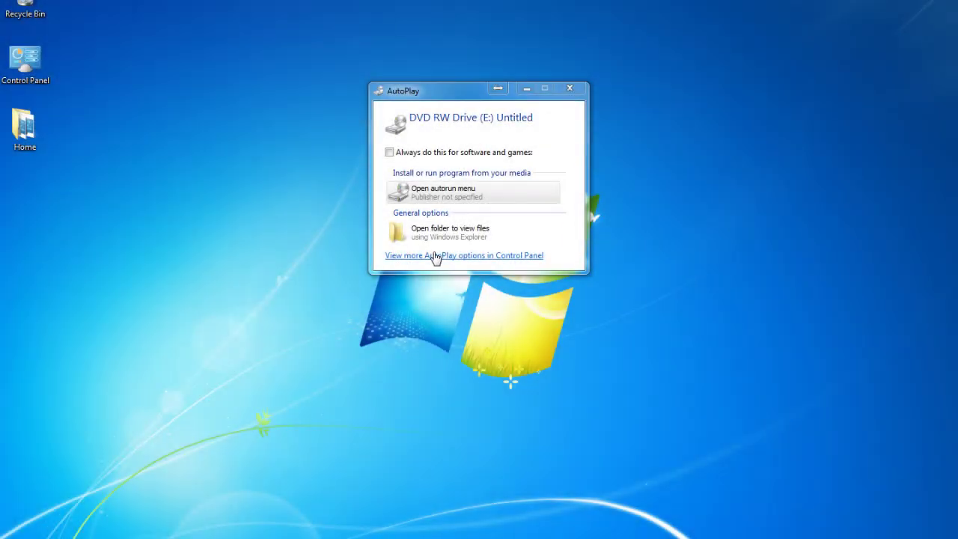
Launch the EasyFarm disc's autorun menu from the AutoPlay window
click(438, 192)
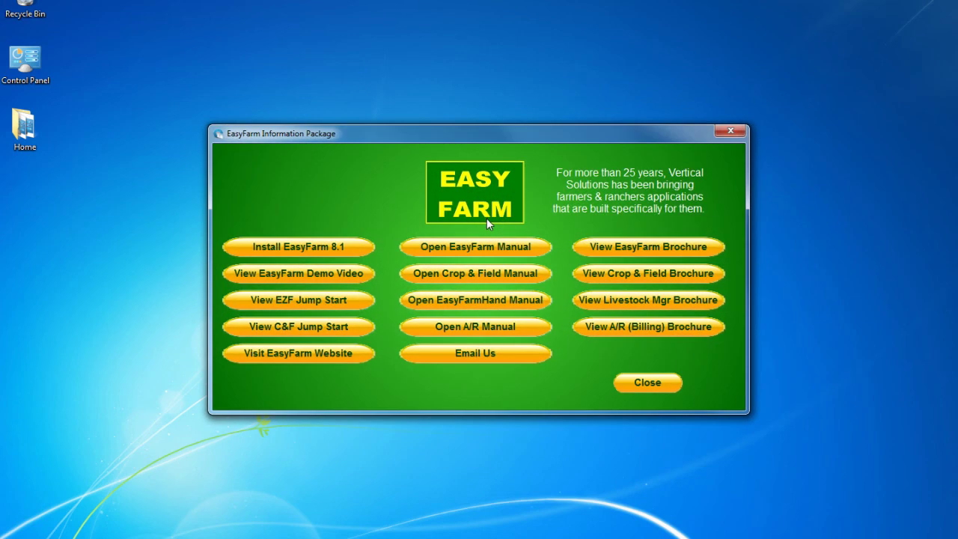
Install EasyFarm 8.1 into the default Vertical Solutions folder and finish the setup wizard
click(270, 255)
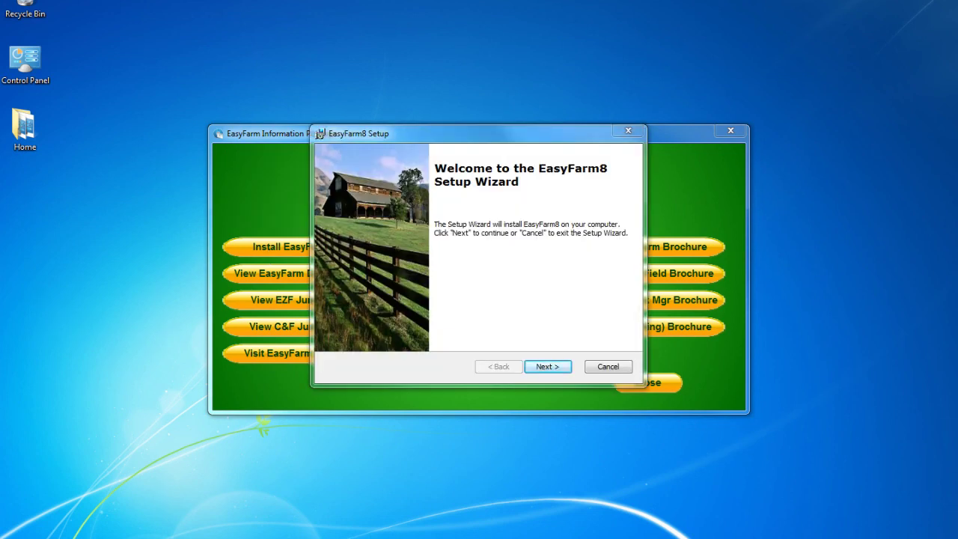
click(552, 368)
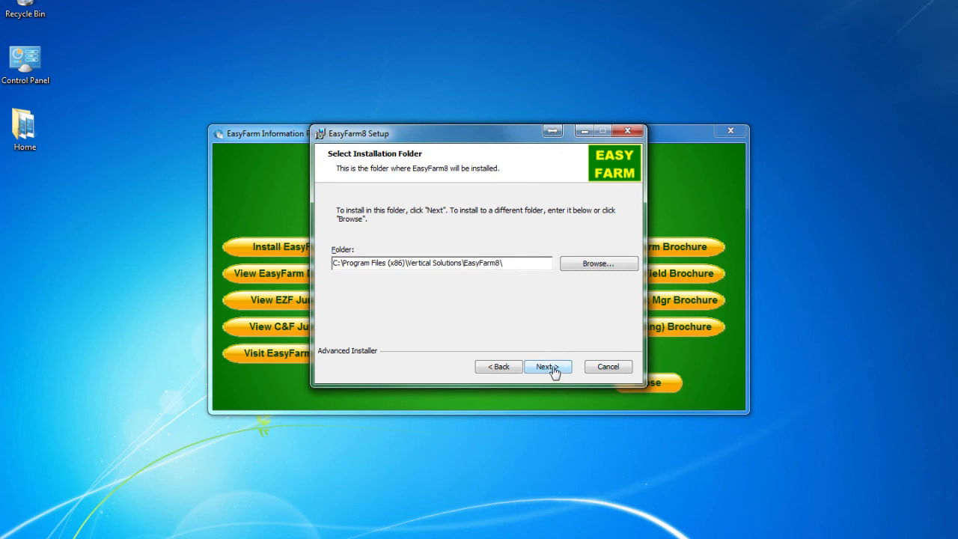
click(554, 372)
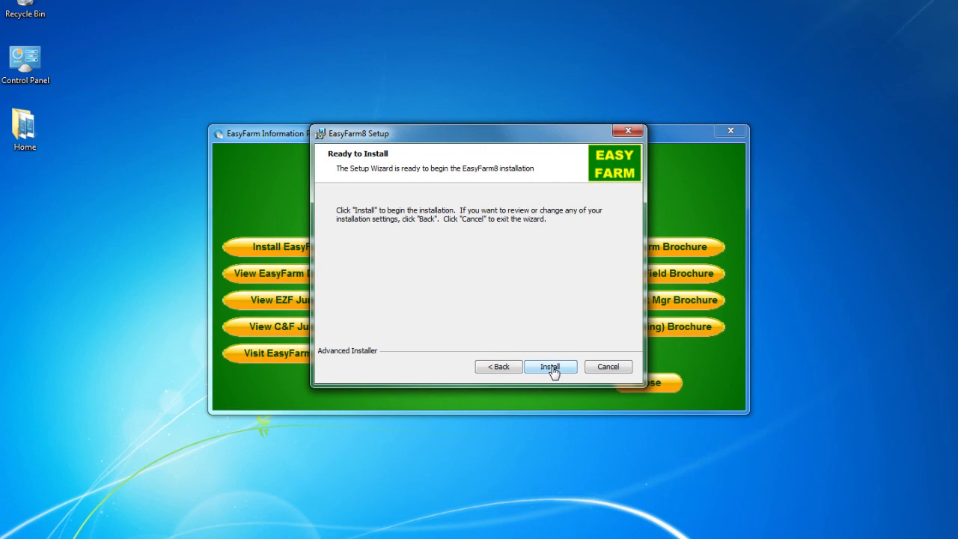
click(551, 367)
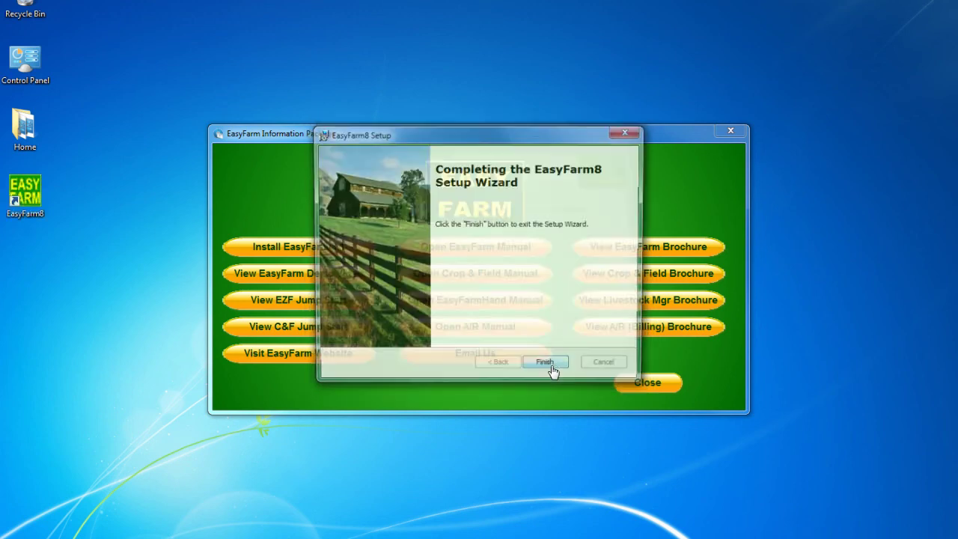
click(549, 367)
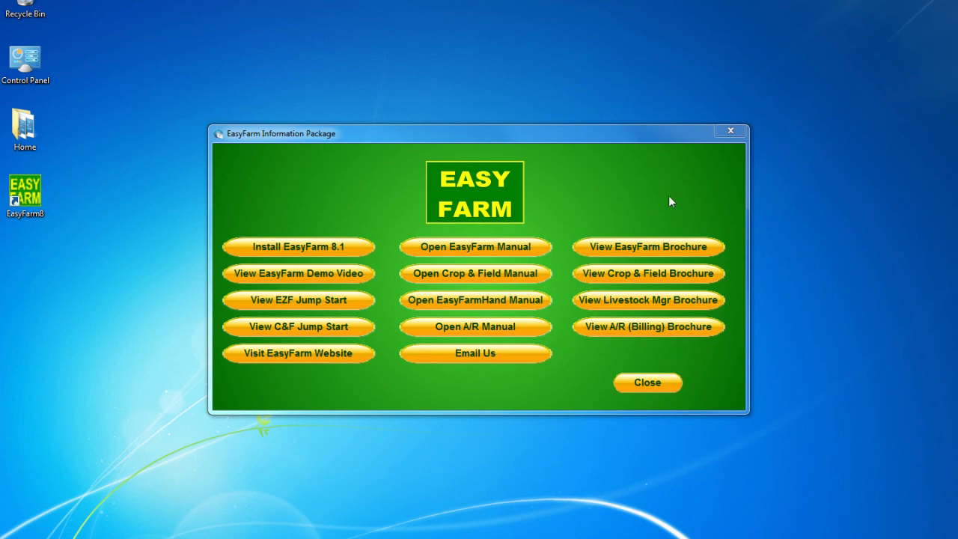
Close the information package and set the EasyFarm8 shortcut to run as administrator
click(648, 382)
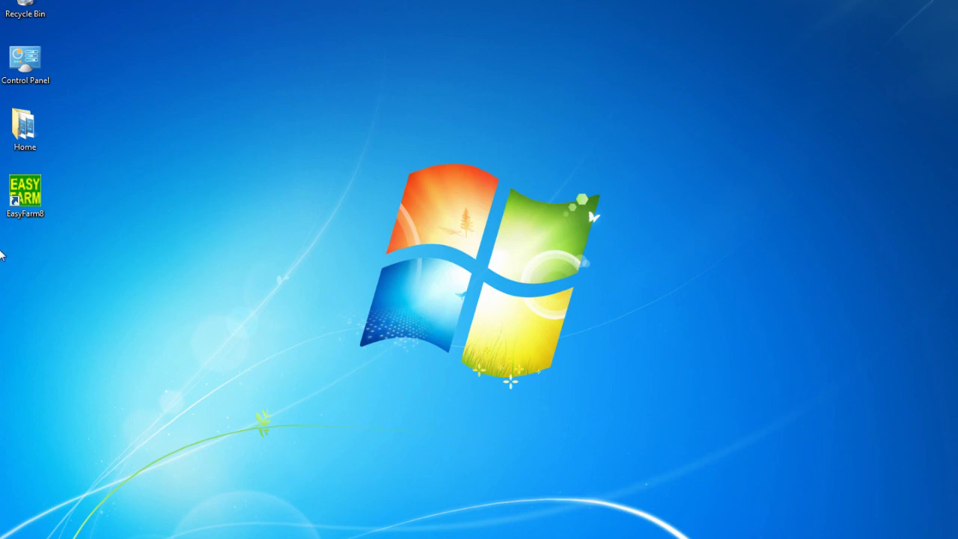
right_click(31, 215)
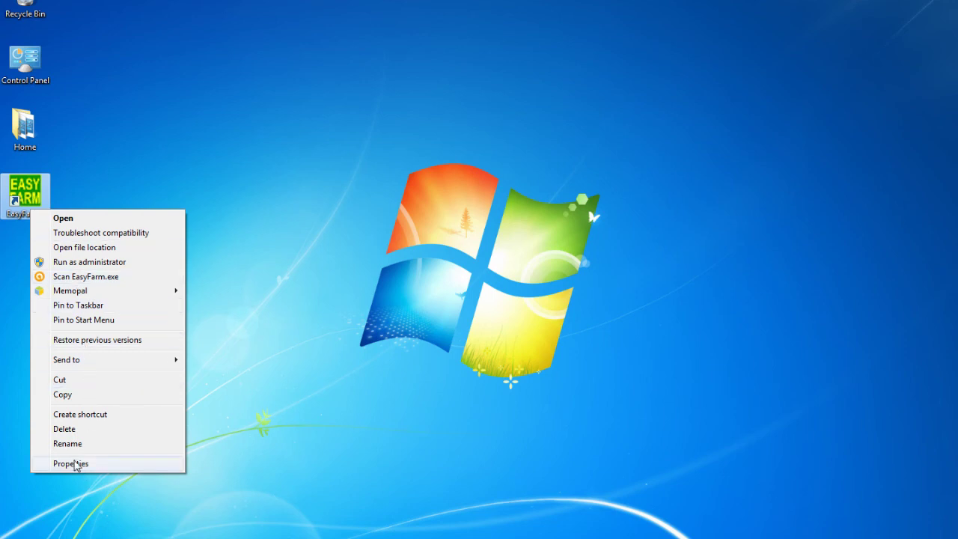
click(113, 465)
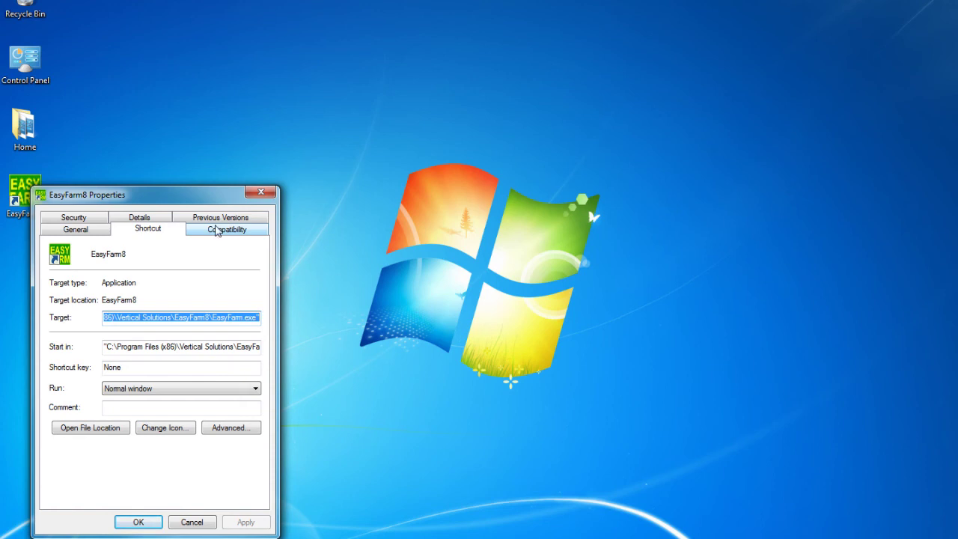
click(216, 232)
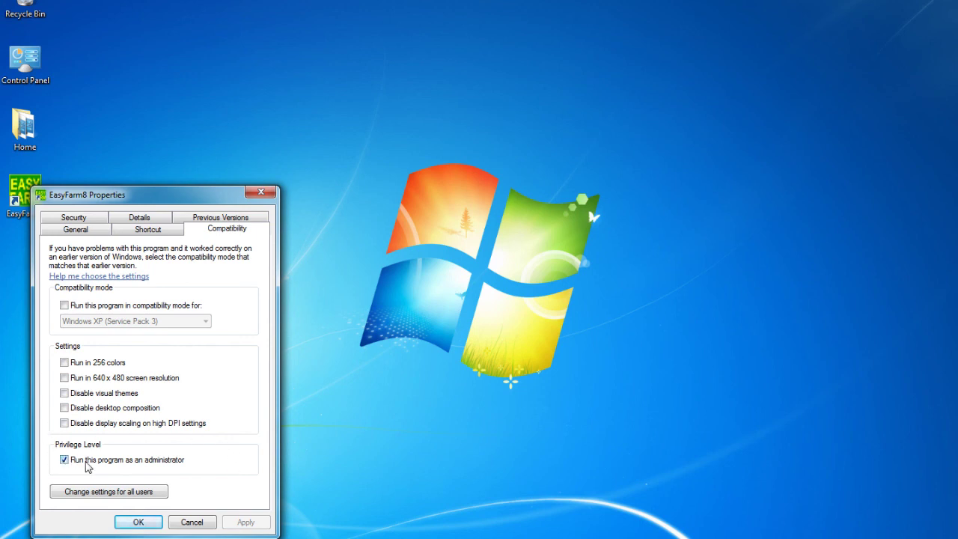
click(145, 527)
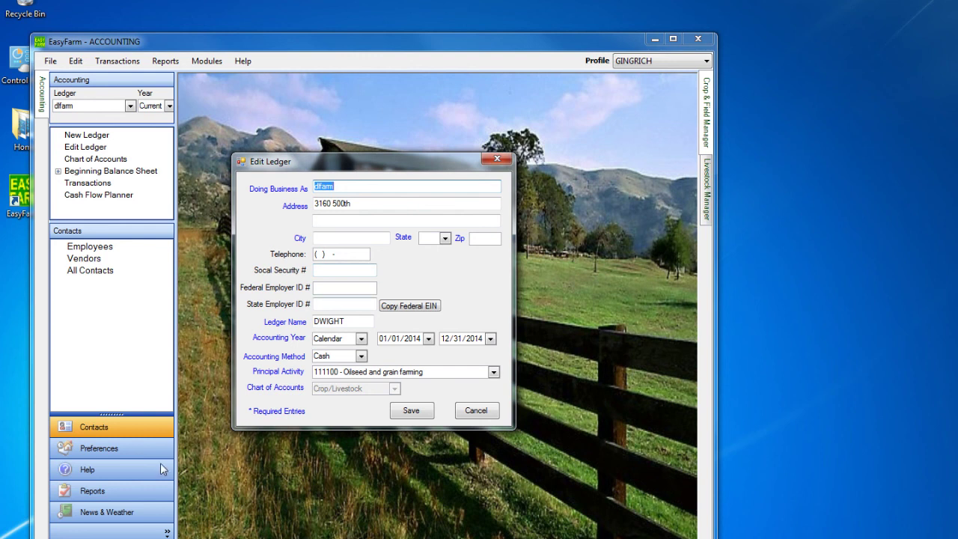
Go from Control Panel's Programs and Features to the Windows features dialog
right_click(26, 537)
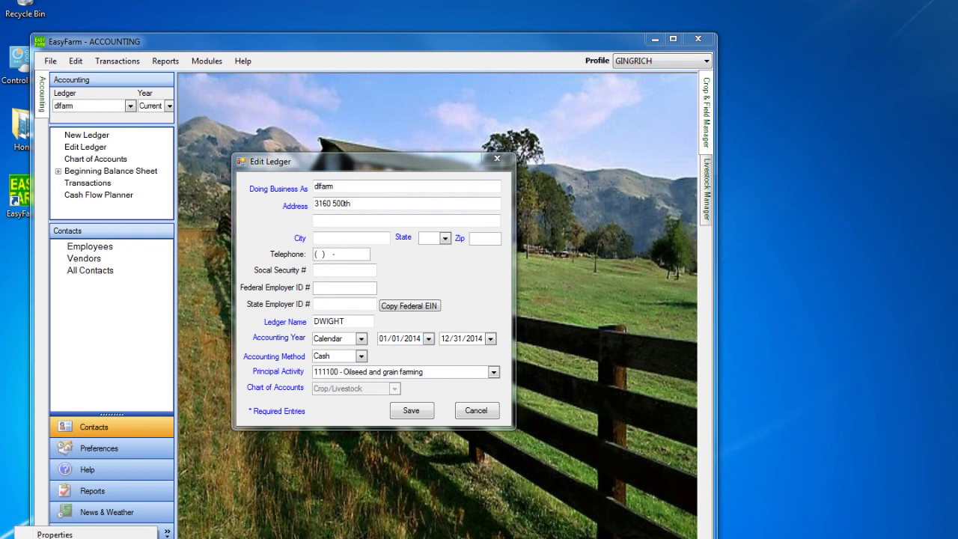
click(15, 538)
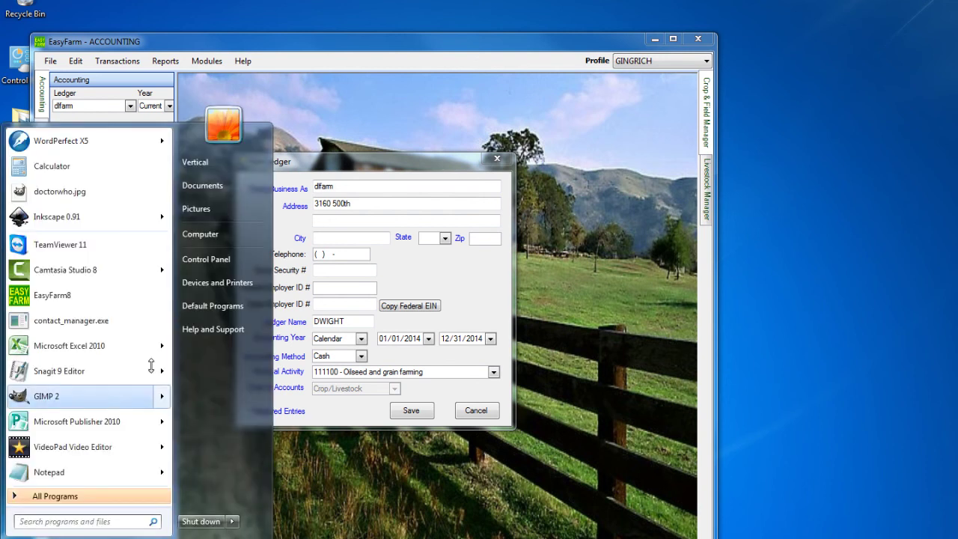
click(206, 259)
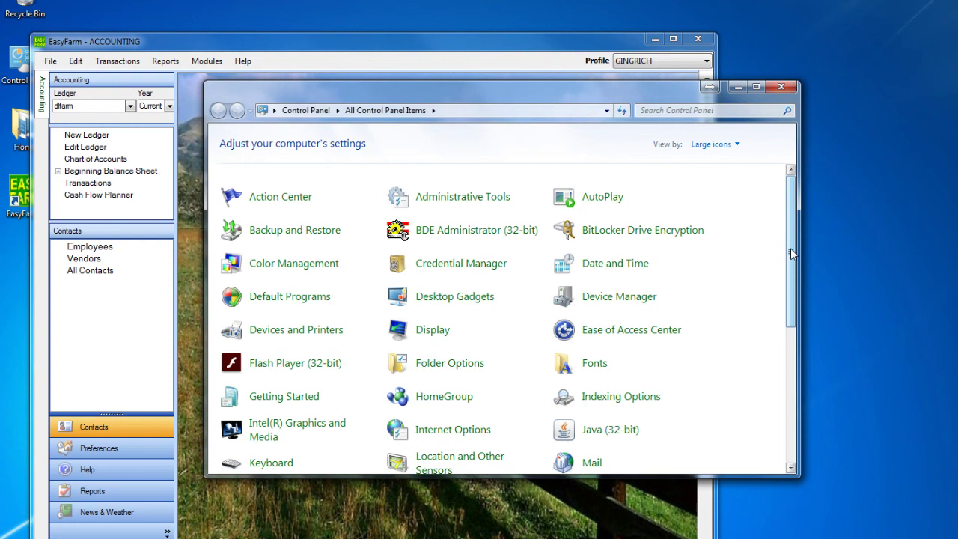
drag(792, 255, 753, 456)
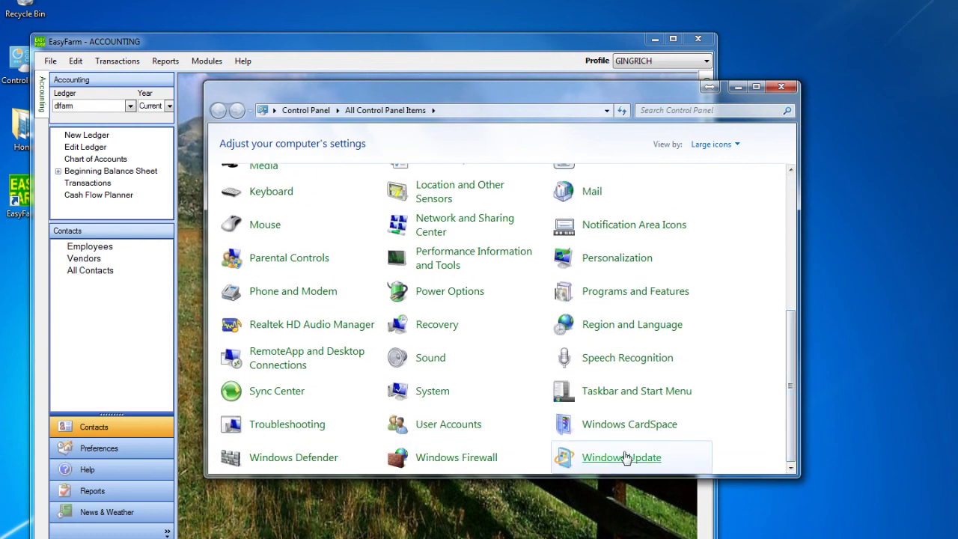
click(672, 291)
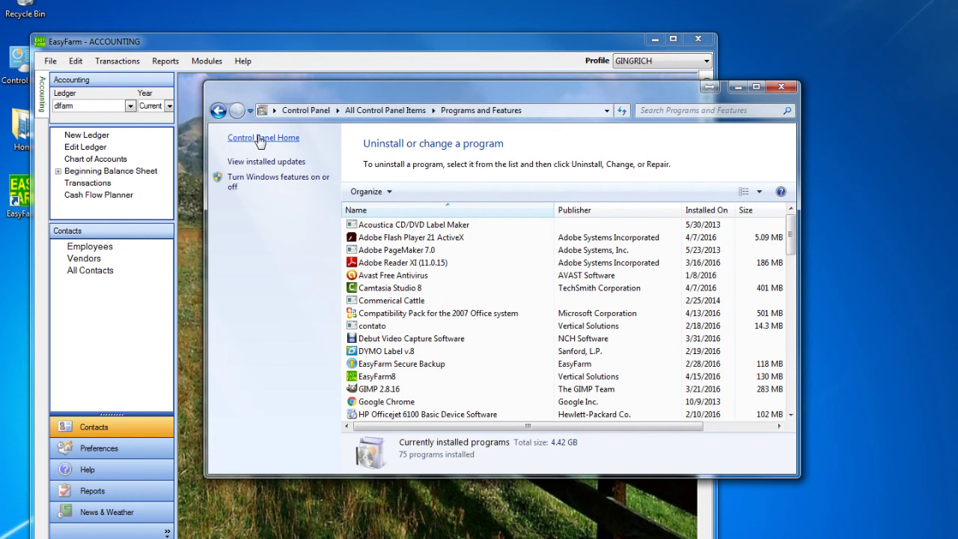
click(255, 180)
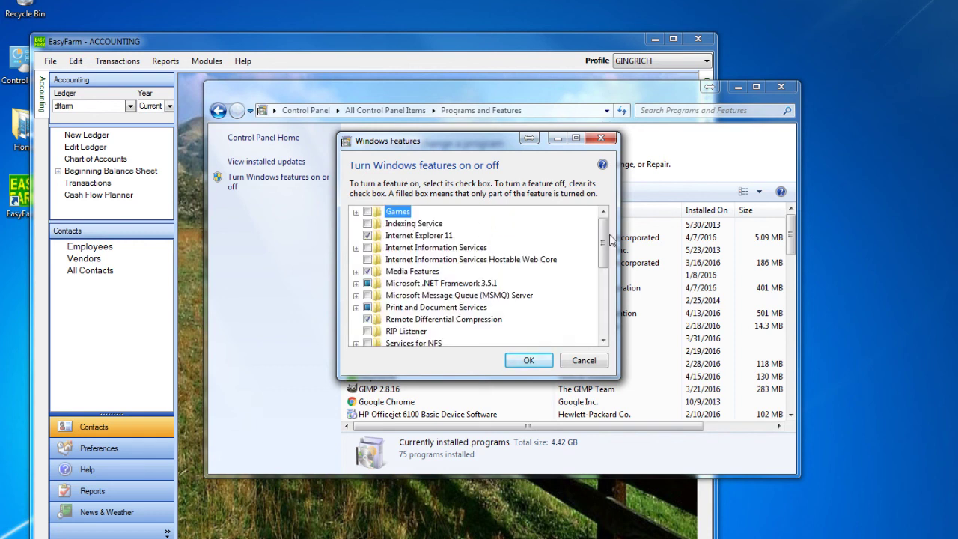
Turn off Microsoft .NET Framework 3.5.1, confirm the change, and close Programs and Features
drag(609, 238, 606, 253)
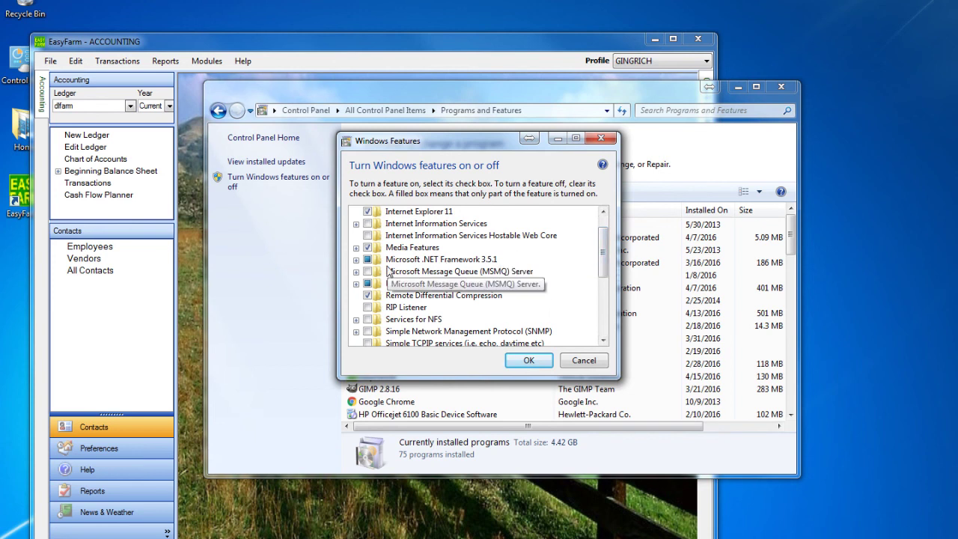
click(369, 259)
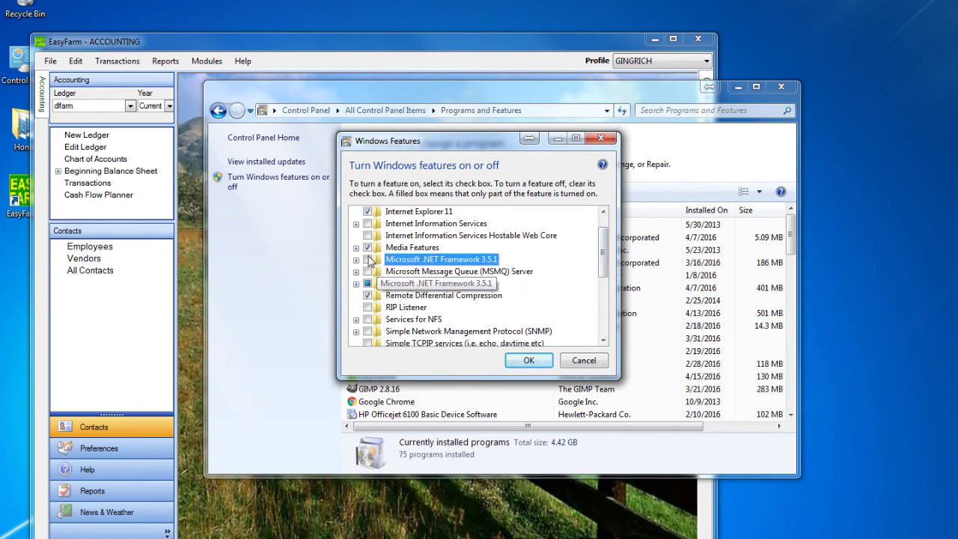
click(528, 361)
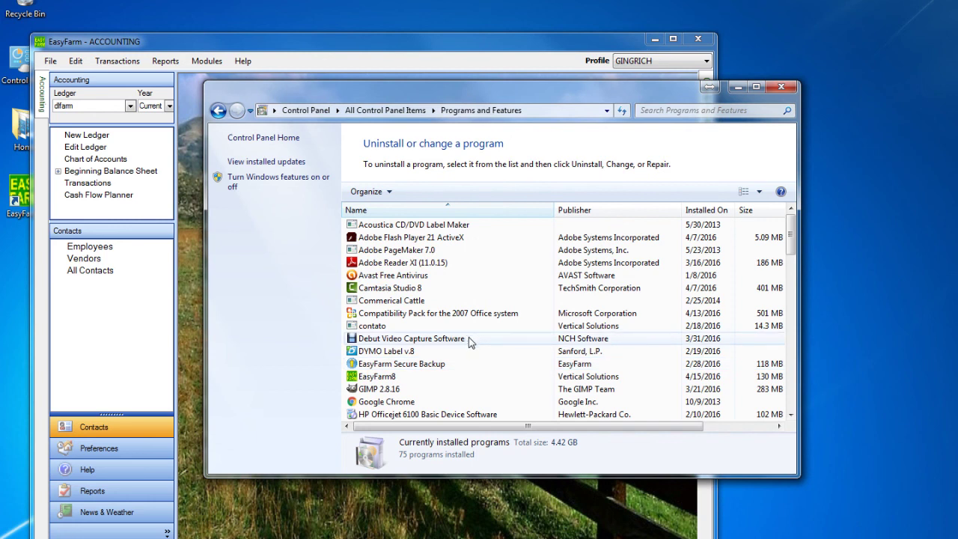
click(779, 88)
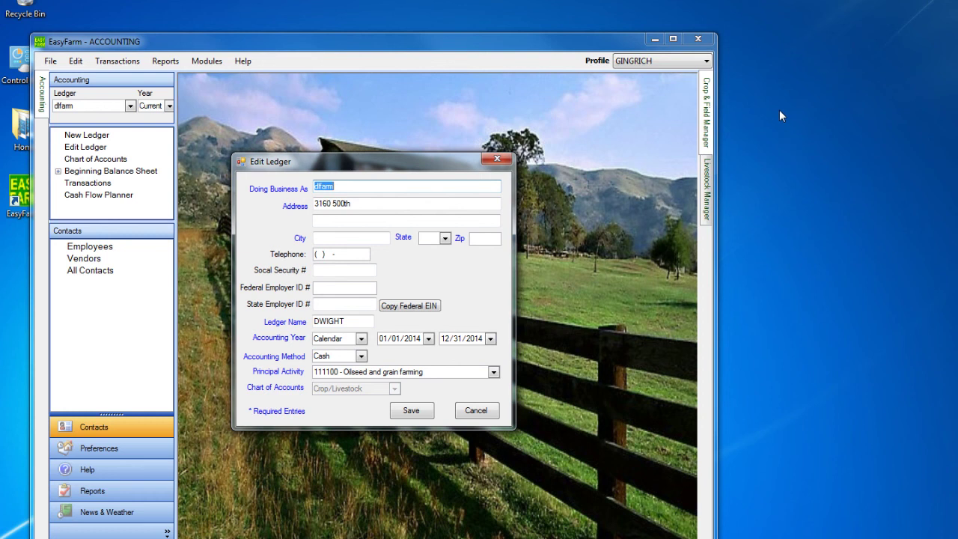
Close Edit Ledger and exit EasyFarm, declining the update check and data backup
click(496, 158)
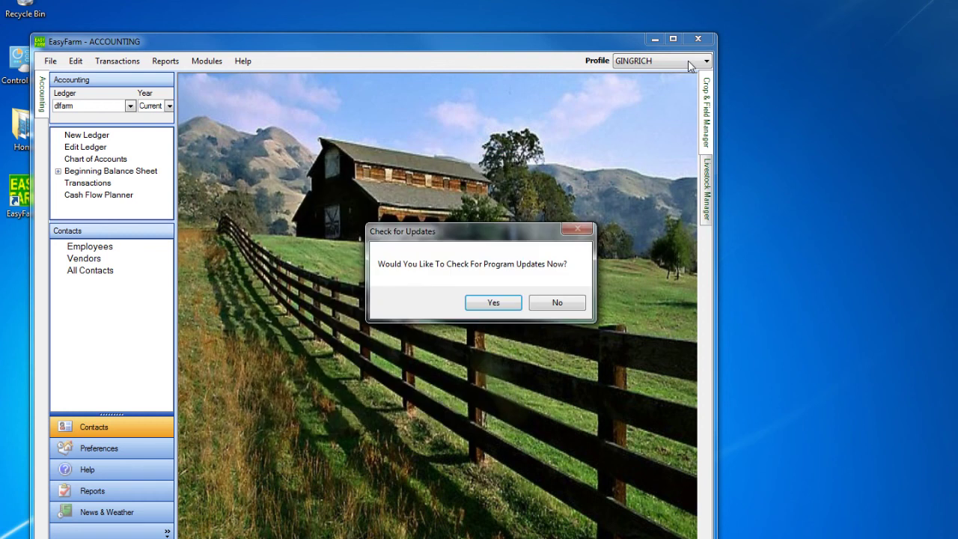
click(555, 303)
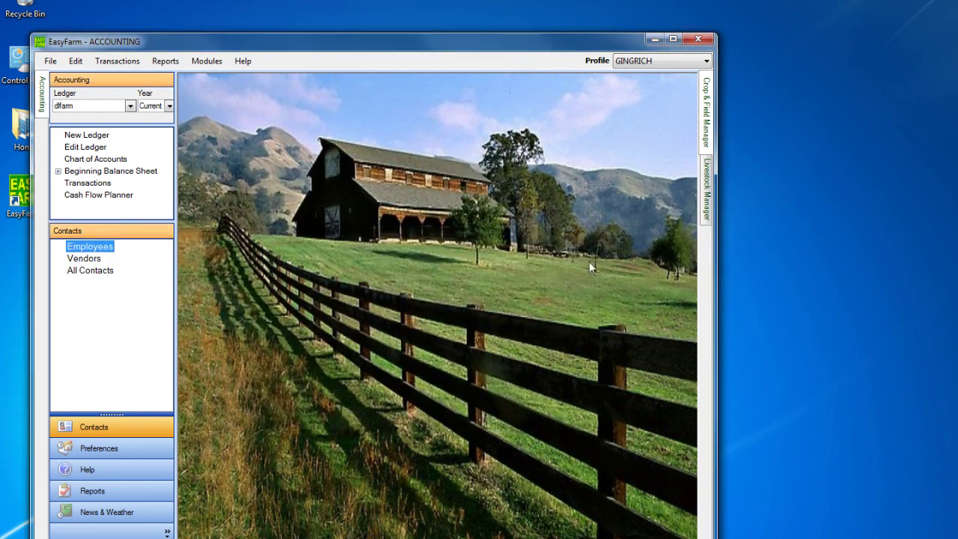
click(699, 41)
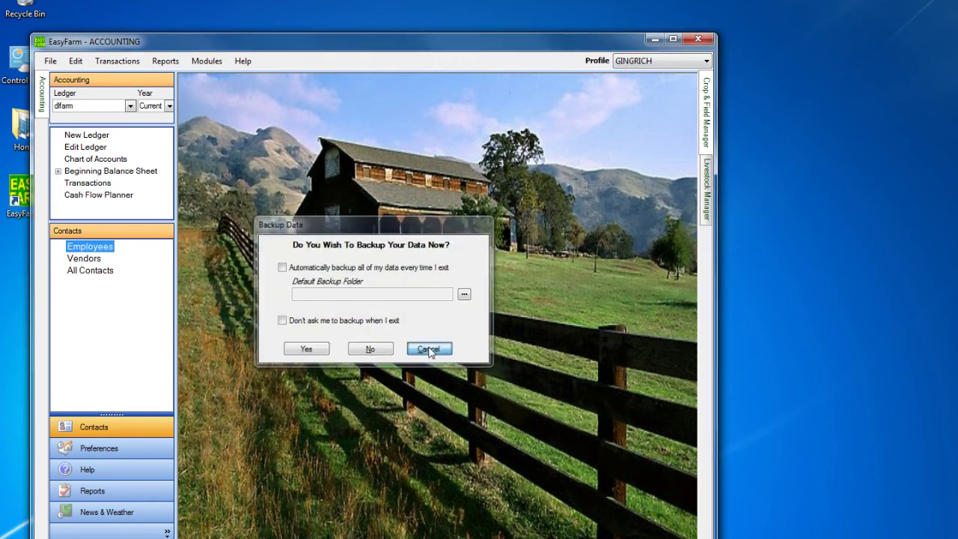
click(429, 349)
click(698, 41)
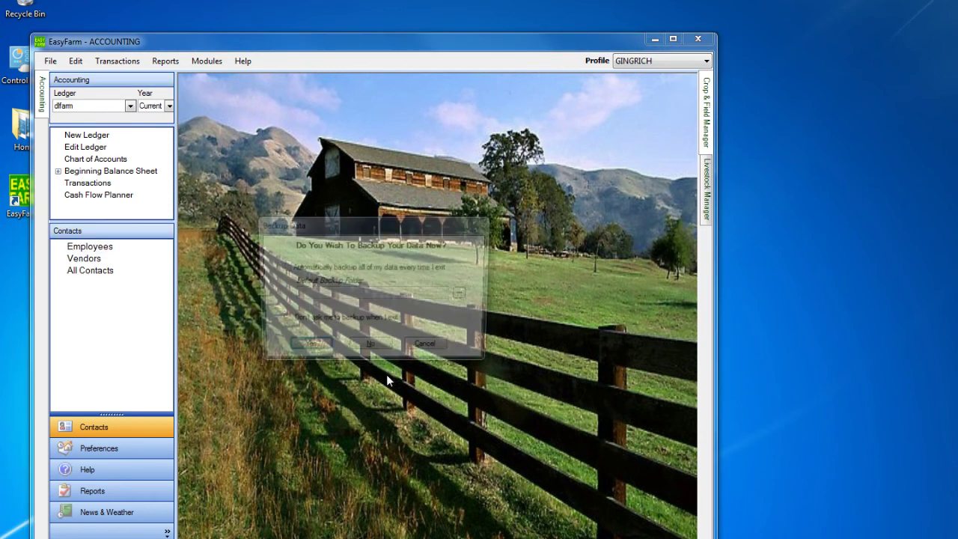
click(370, 345)
Review the display text size via Personalize > Display, leaving it at 100%
right_click(809, 219)
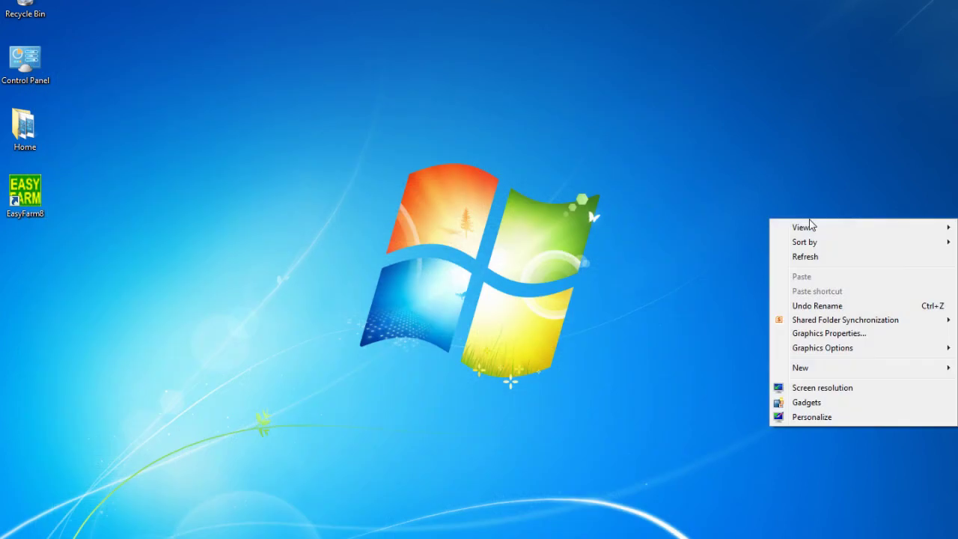
click(792, 421)
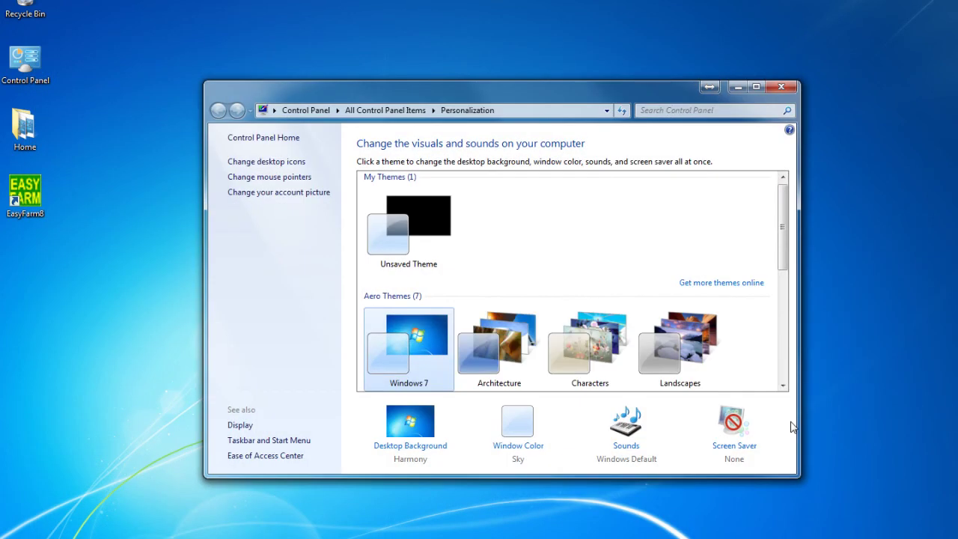
click(238, 425)
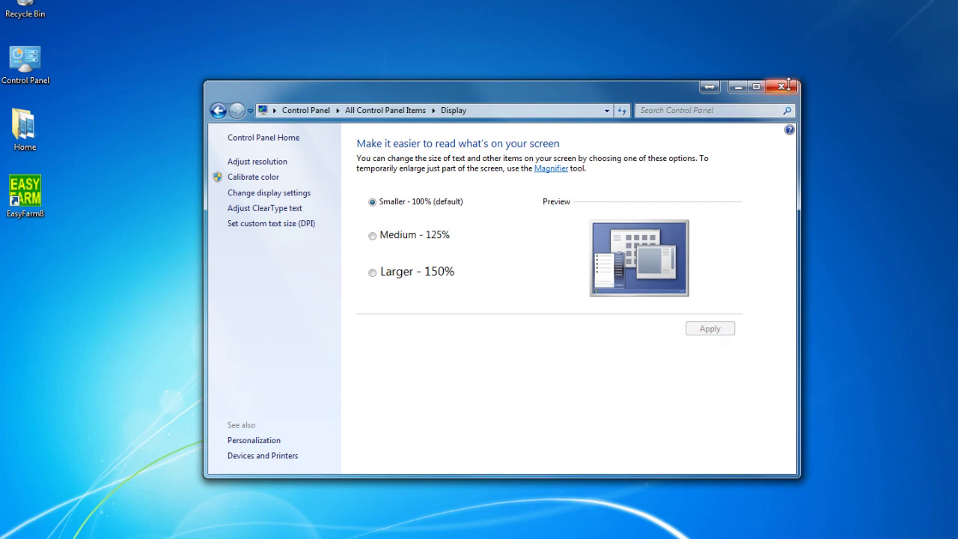
click(783, 87)
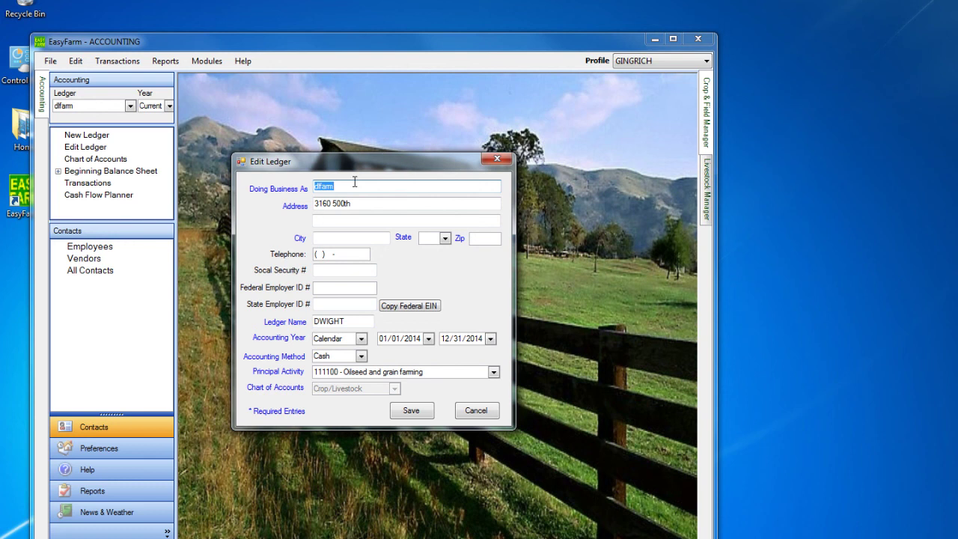
Enter 'EasyFarm Tutorial' as Doing Business As, plus the business street address and suite
text(EasyFarm Y)
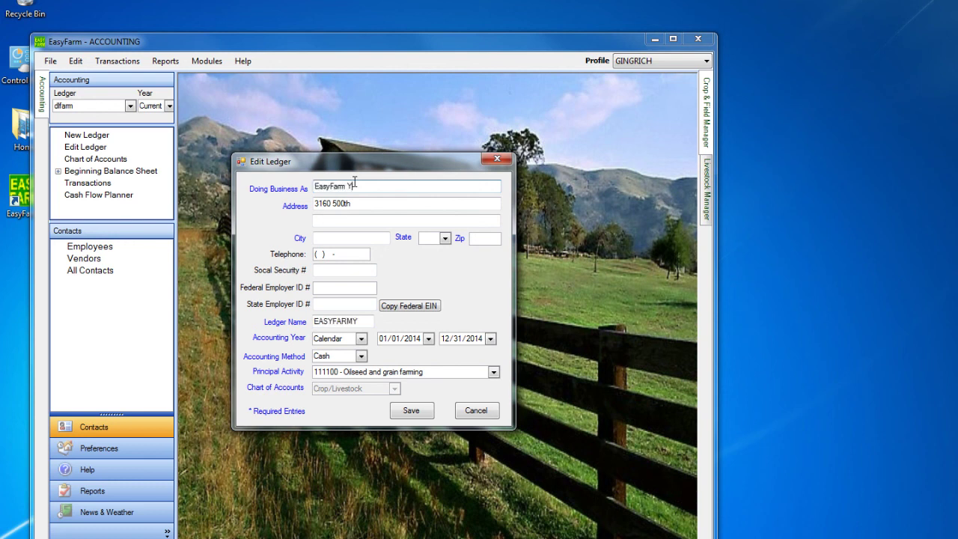
key(BackSpace)
text(Tutorial)
key(Tab)
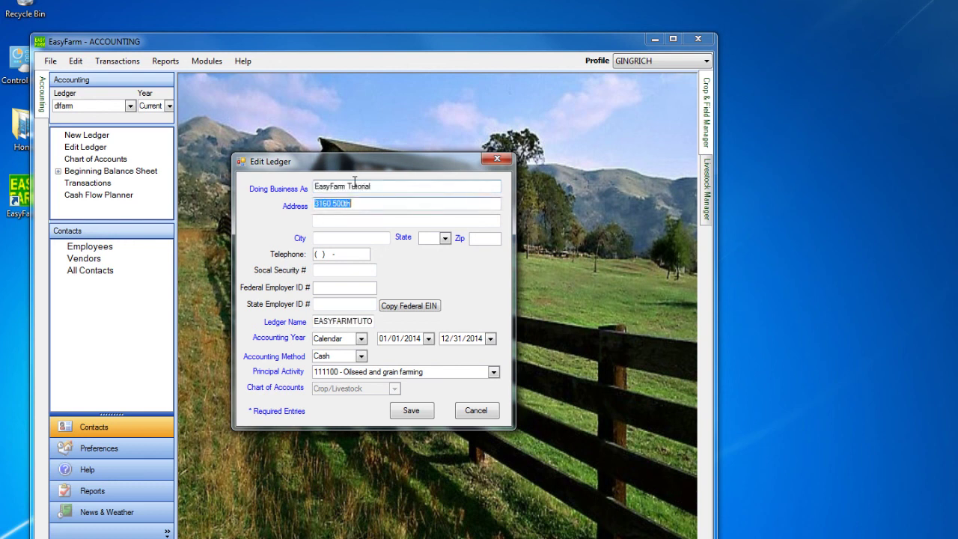
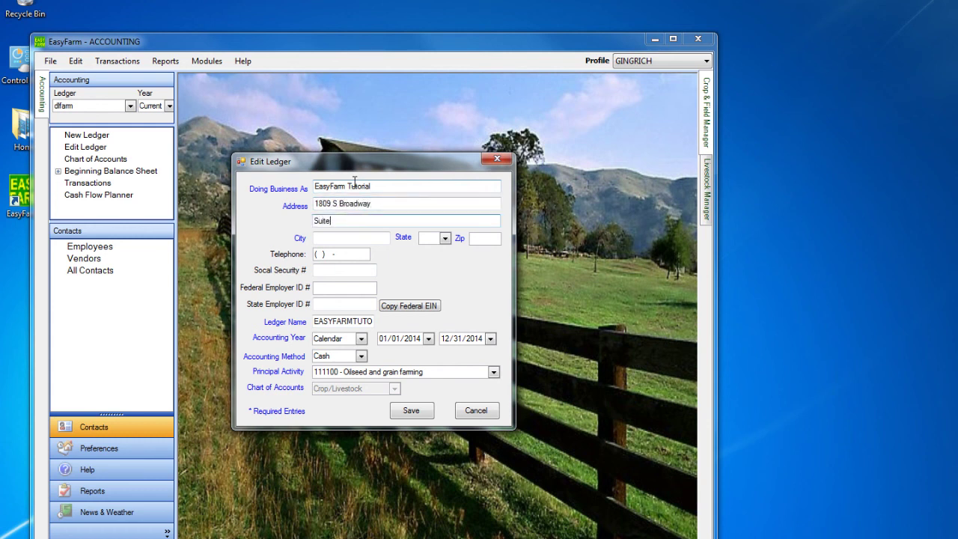
key(Tab)
Fill in the city, state, zip and business telephone, then save the ledger
text(Minnd)
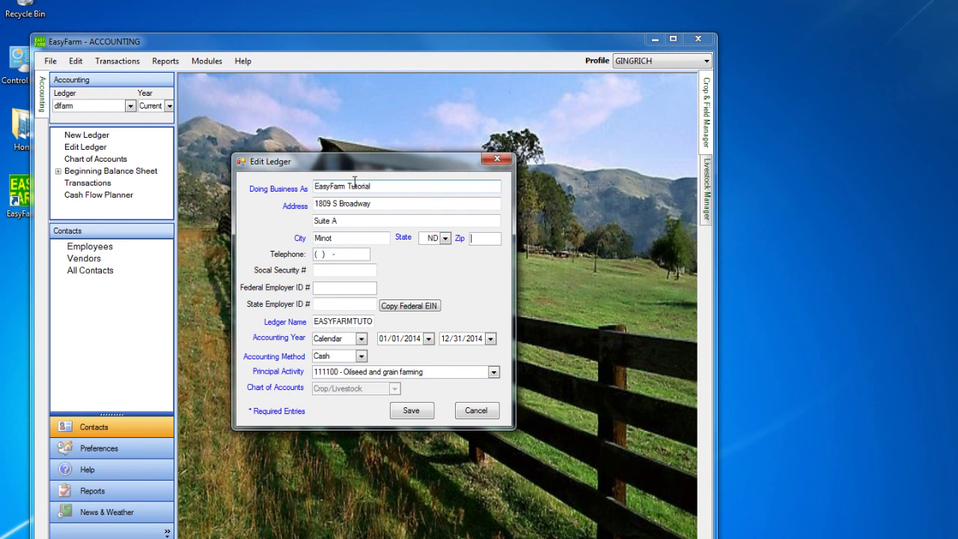
text(58701)
key(Tab)
key(Tab)
key(Tab)
key(Tab)
key(Tab)
key(Tab)
key(Tab)
key(Tab)
key(Tab)
key(Tab)
key(Tab)
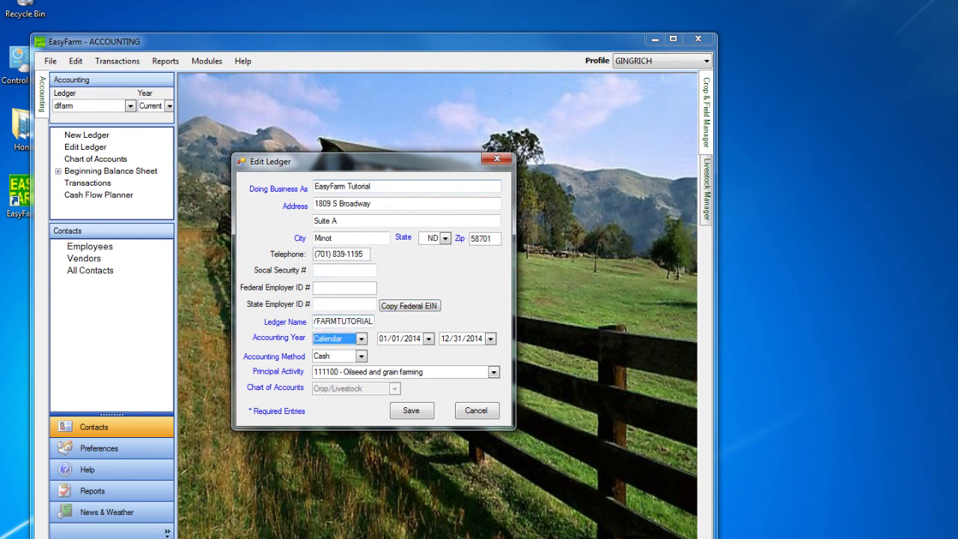
click(412, 411)
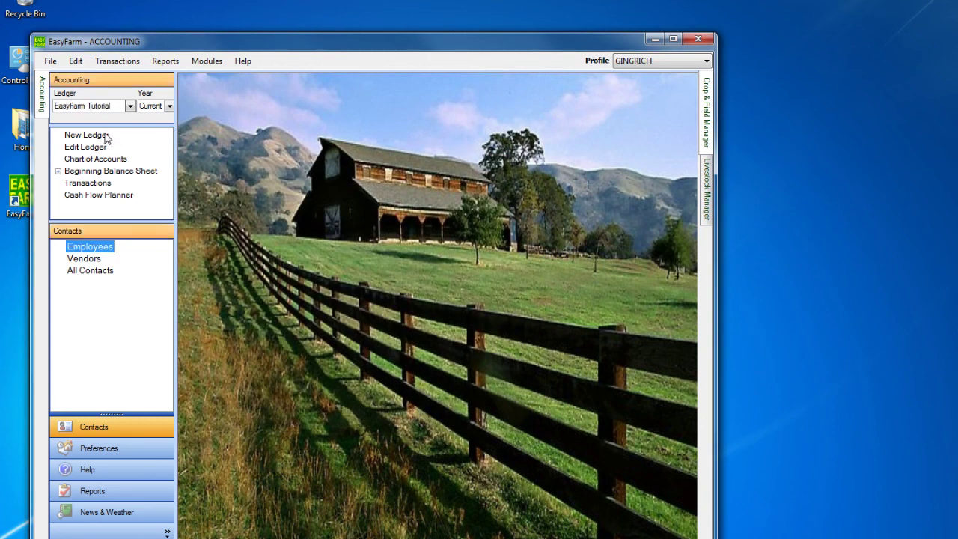
Send the registration information from Edit > Preferences and acknowledge the confirmation
click(76, 63)
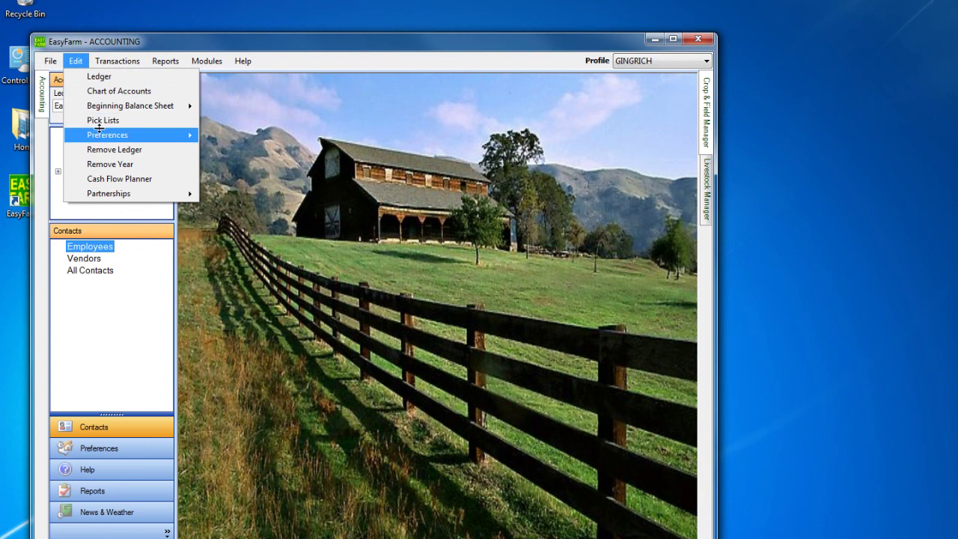
mouse_move(96, 135)
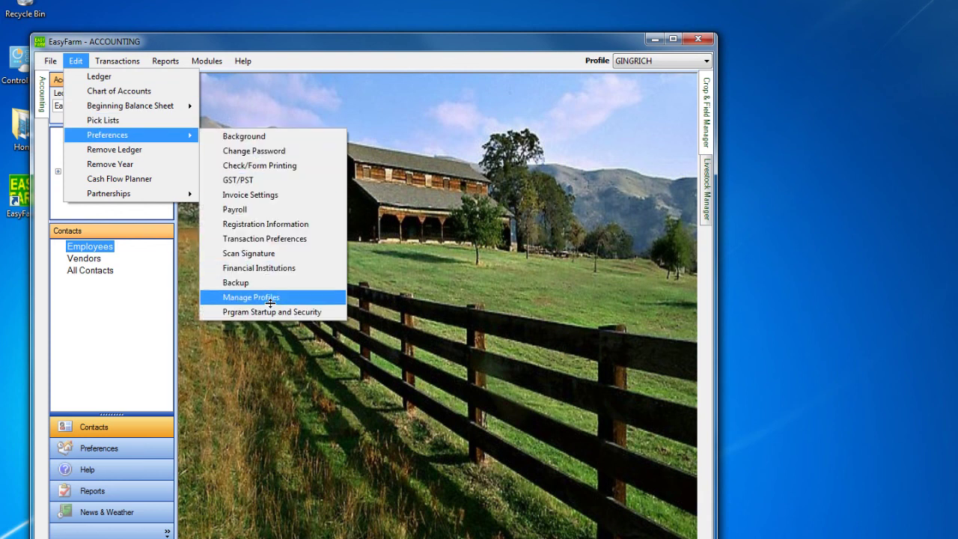
click(266, 222)
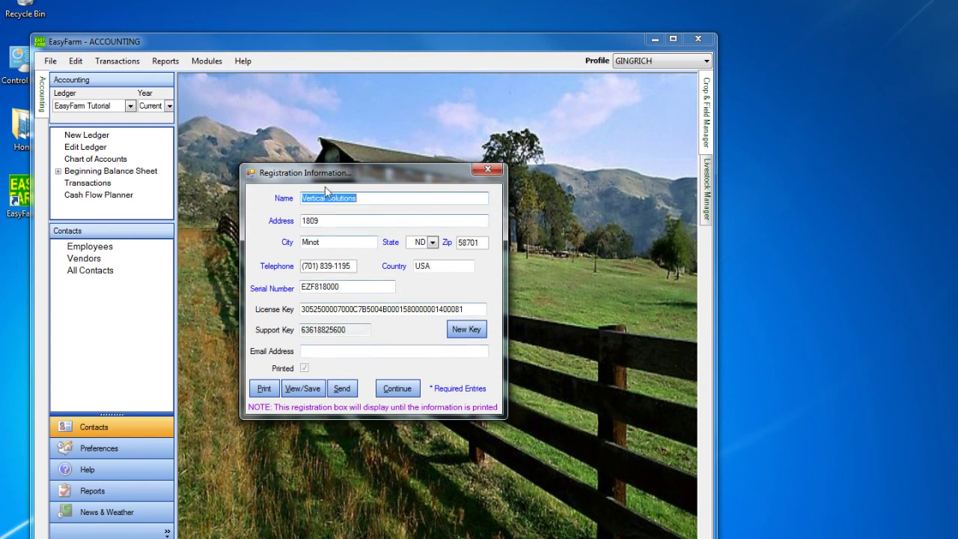
click(348, 388)
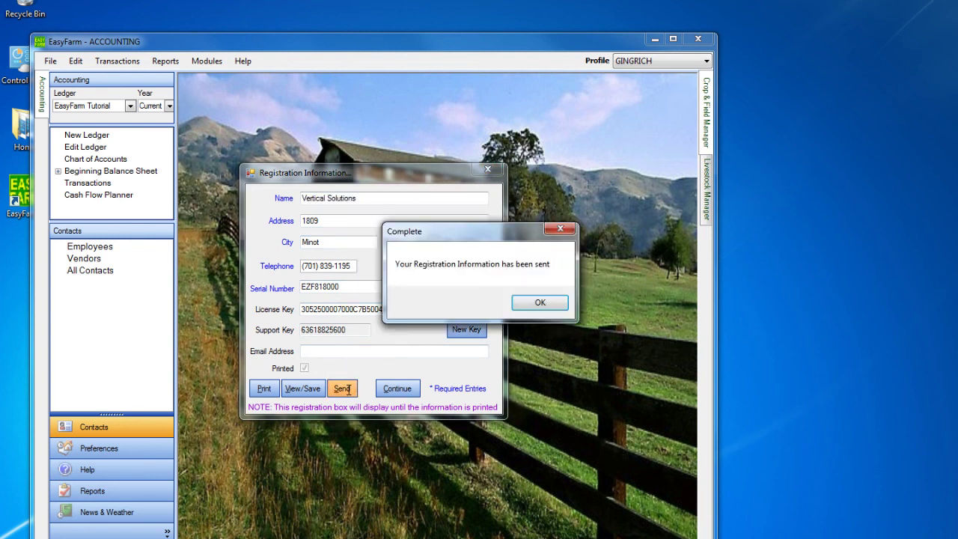
click(543, 300)
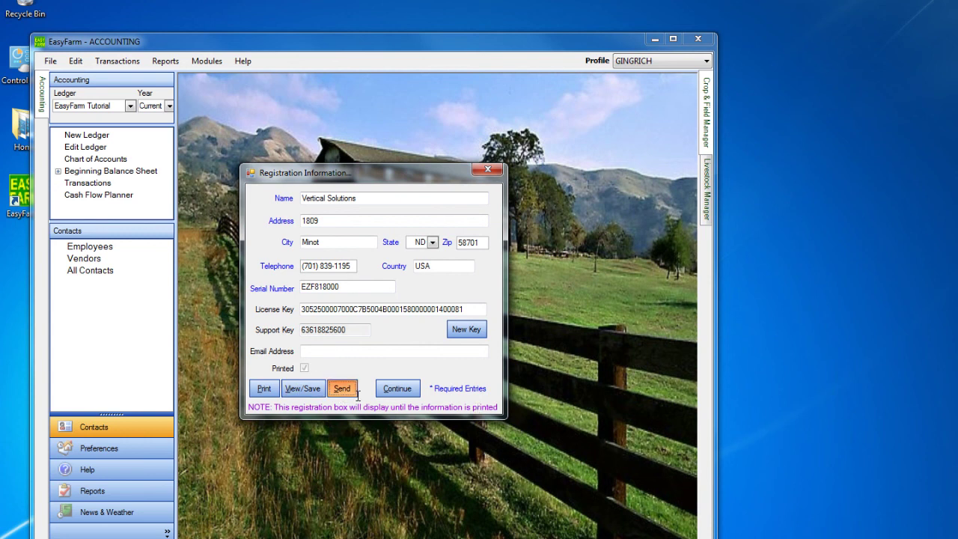
click(398, 389)
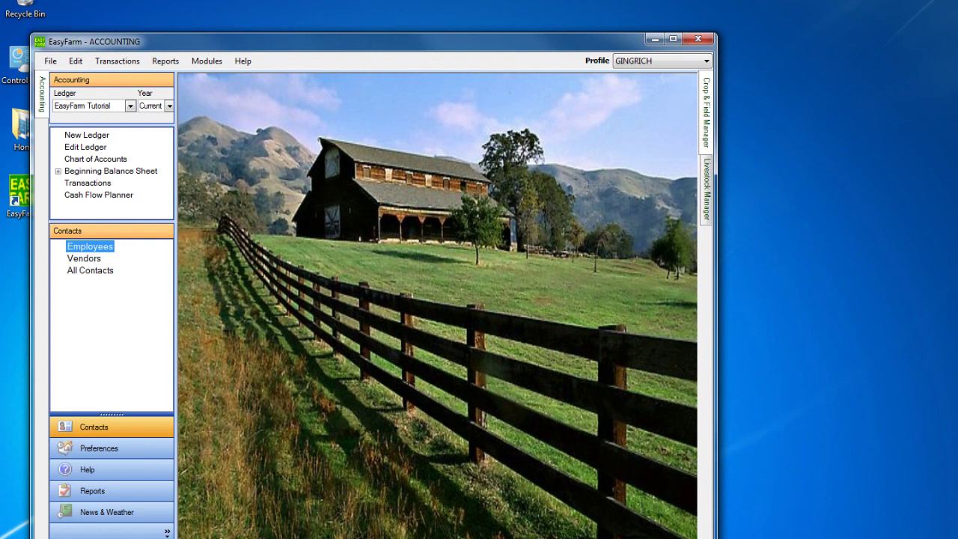
Move the EasyFarm window higher and open the ledger's Transactions window
drag(326, 45, 330, 4)
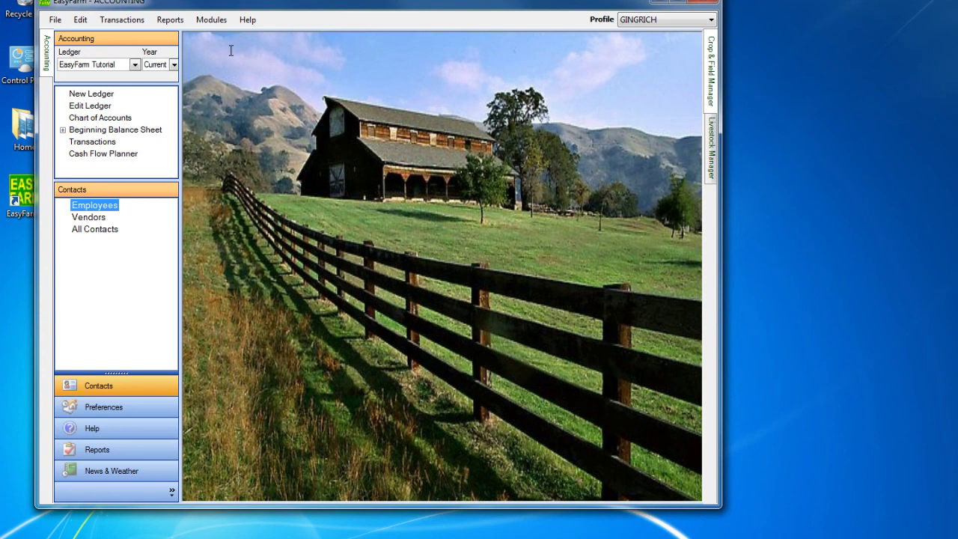
click(122, 20)
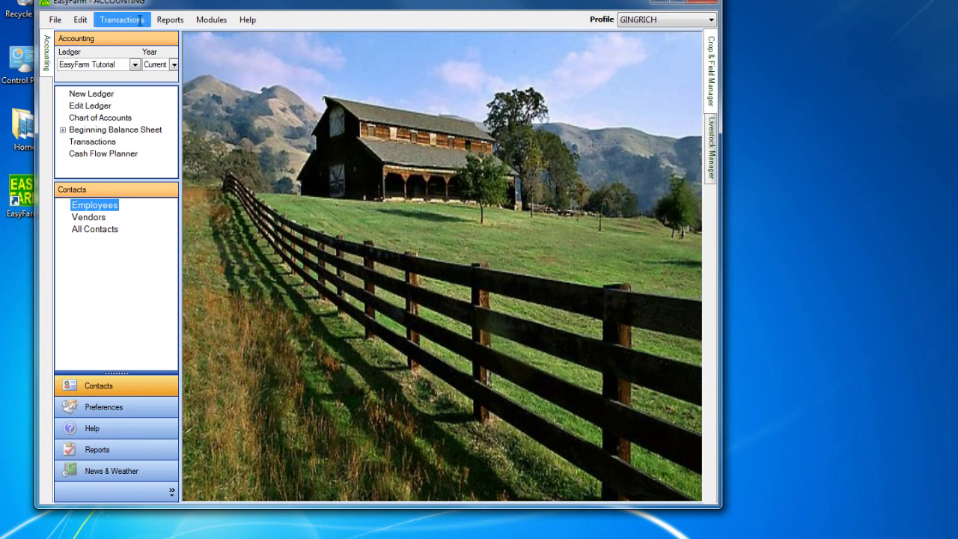